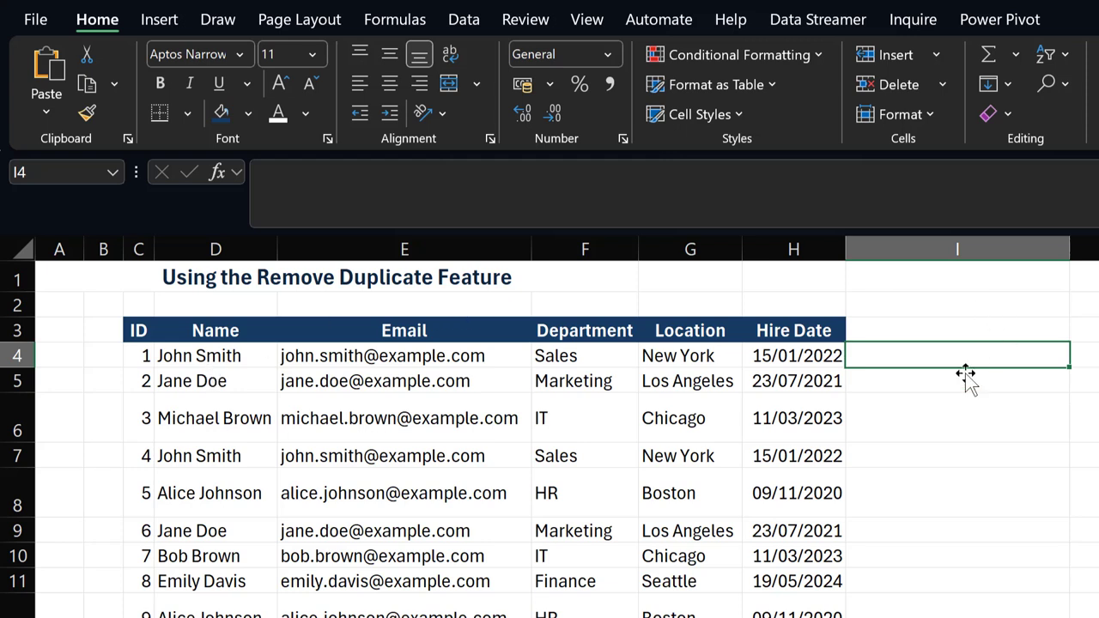
Step: Review the Name to Hire Date headings and John Smith's row 4 entries
{"action": "left_click", "coordinate": [944, 455]}
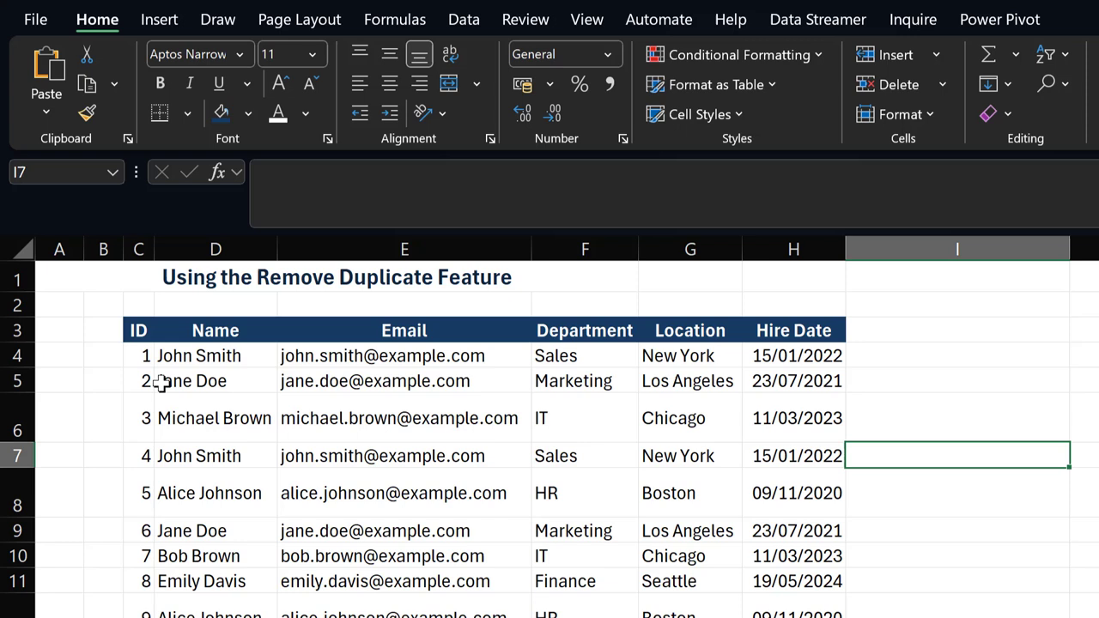
{"action": "left_click", "coordinate": [215, 335]}
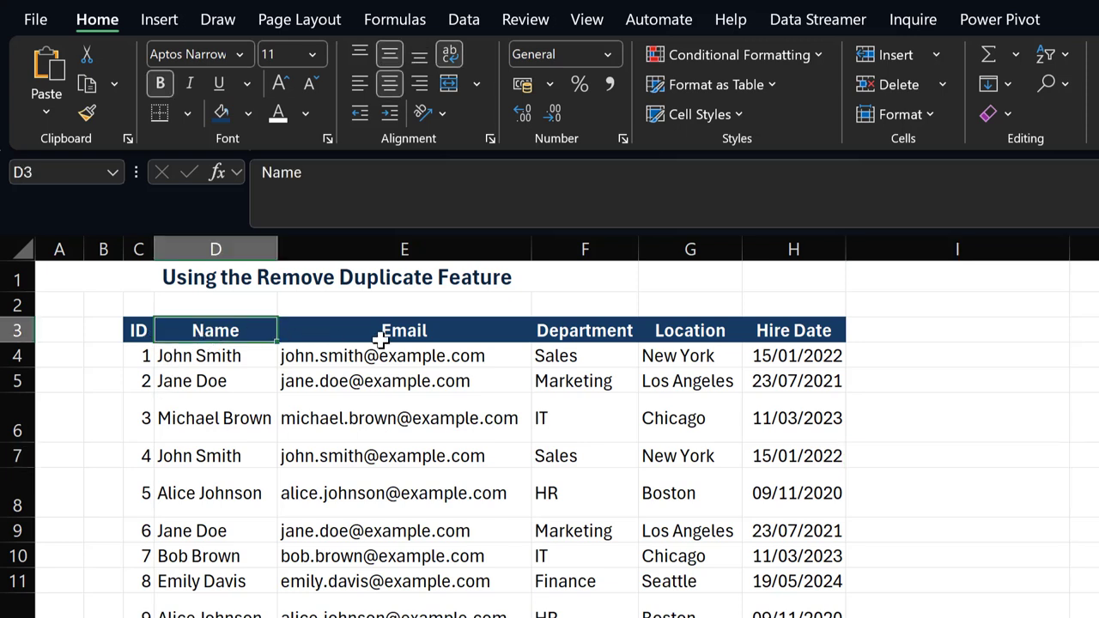
{"action": "left_click", "coordinate": [801, 335]}
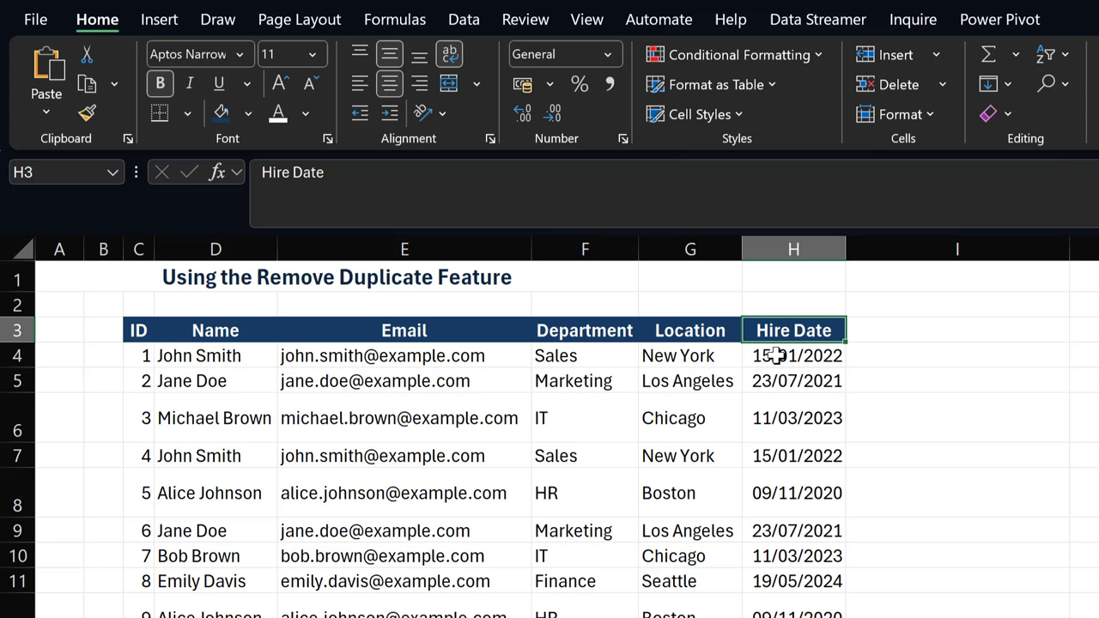
{"action": "left_click", "coordinate": [230, 357]}
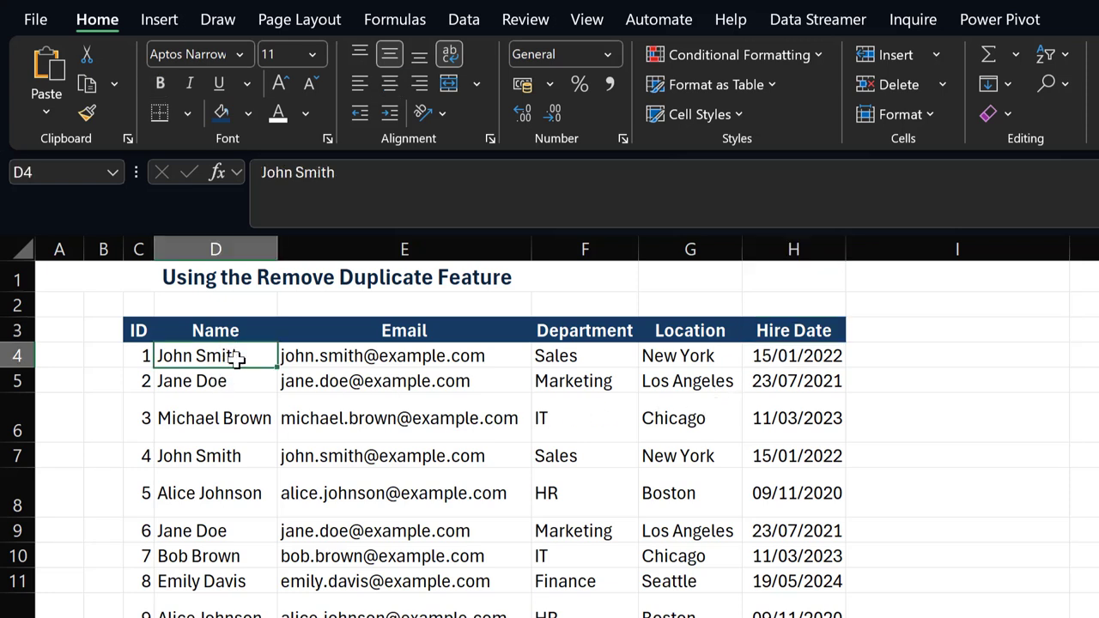
{"action": "left_click", "coordinate": [422, 357]}
{"action": "left_click", "coordinate": [609, 358]}
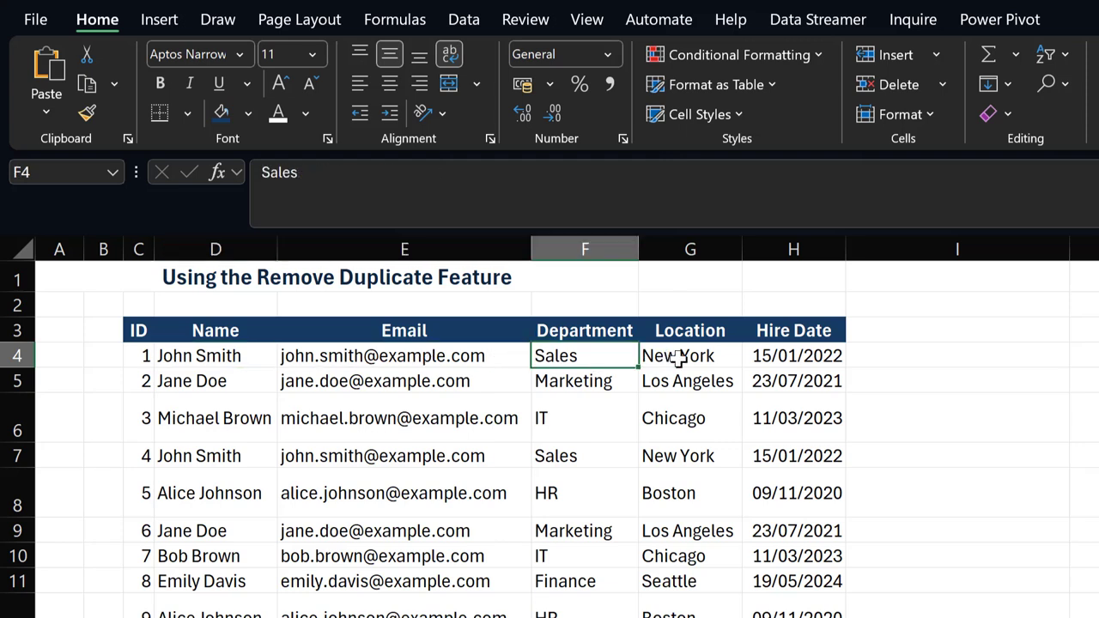
{"action": "left_click", "coordinate": [687, 359]}
{"action": "left_click", "coordinate": [773, 362]}
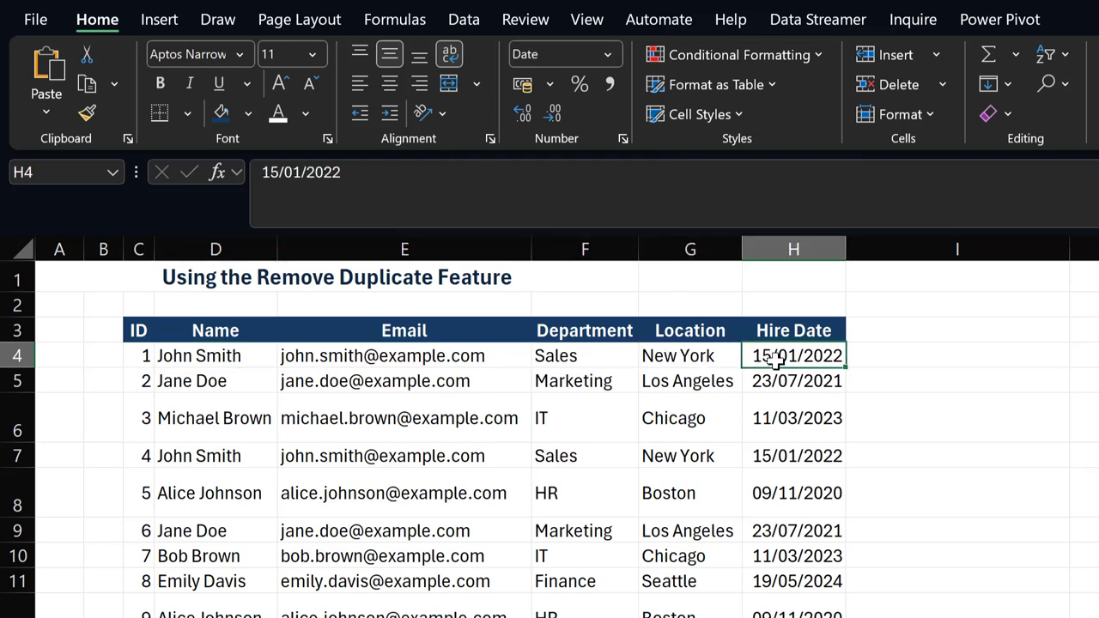
Step: Compare row 7's repeated John Smith entry with row 4 field by field
{"action": "left_click", "coordinate": [232, 460]}
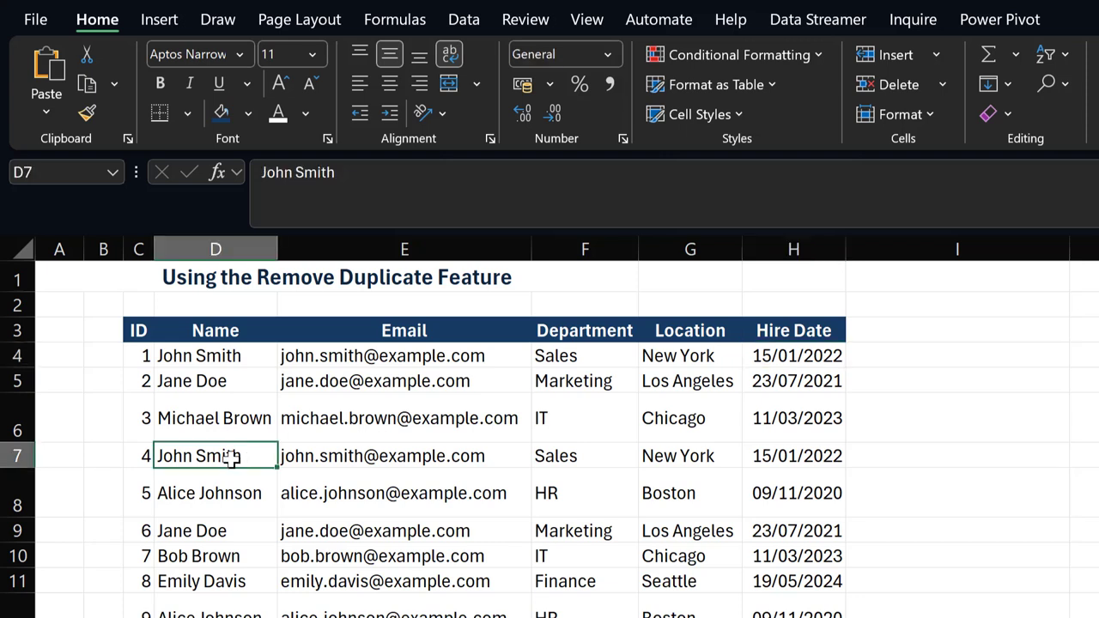
{"action": "left_click", "coordinate": [391, 455]}
{"action": "left_click", "coordinate": [581, 459]}
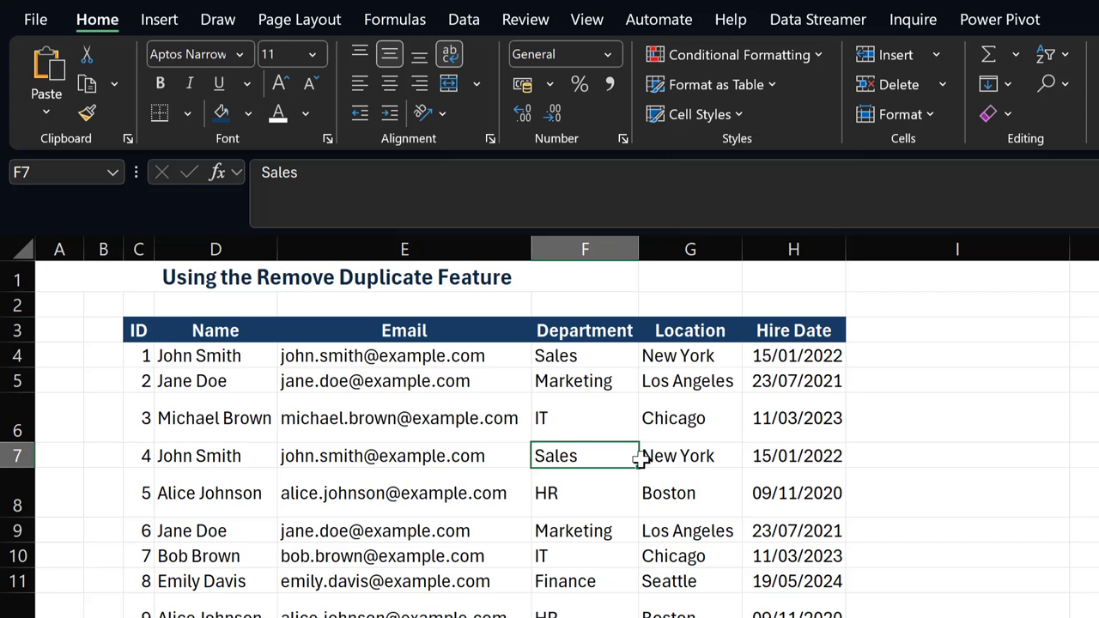
{"action": "left_click", "coordinate": [682, 459]}
{"action": "left_click", "coordinate": [773, 461]}
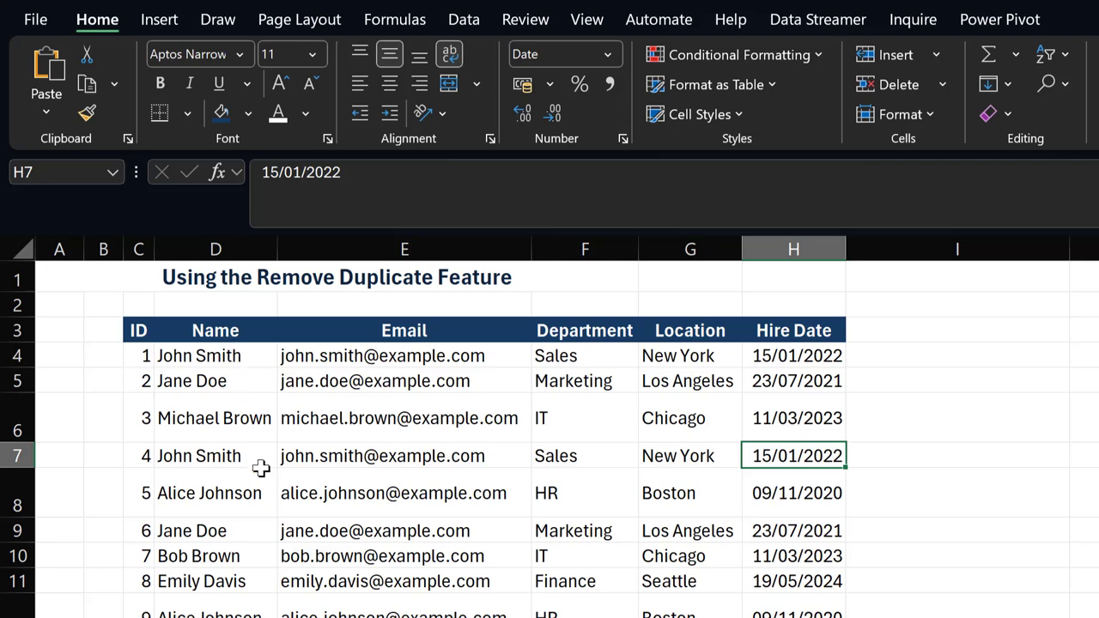
{"action": "scroll", "coordinate": [284, 555], "scroll_direction": "down", "scroll_amount": 1}
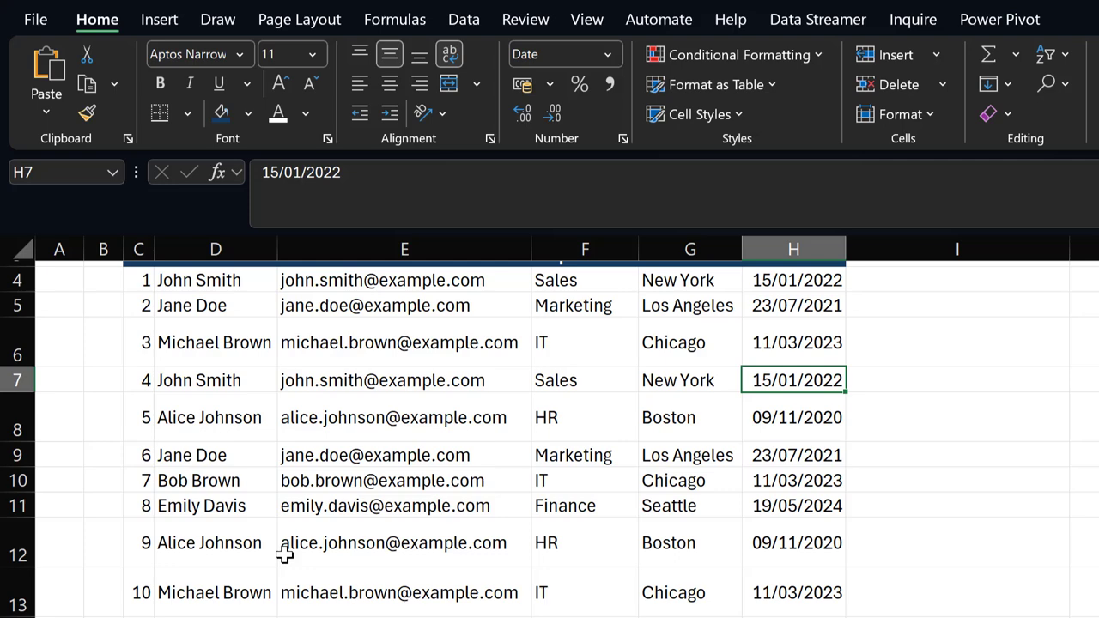
{"action": "scroll", "coordinate": [294, 505], "scroll_direction": "up", "scroll_amount": 1}
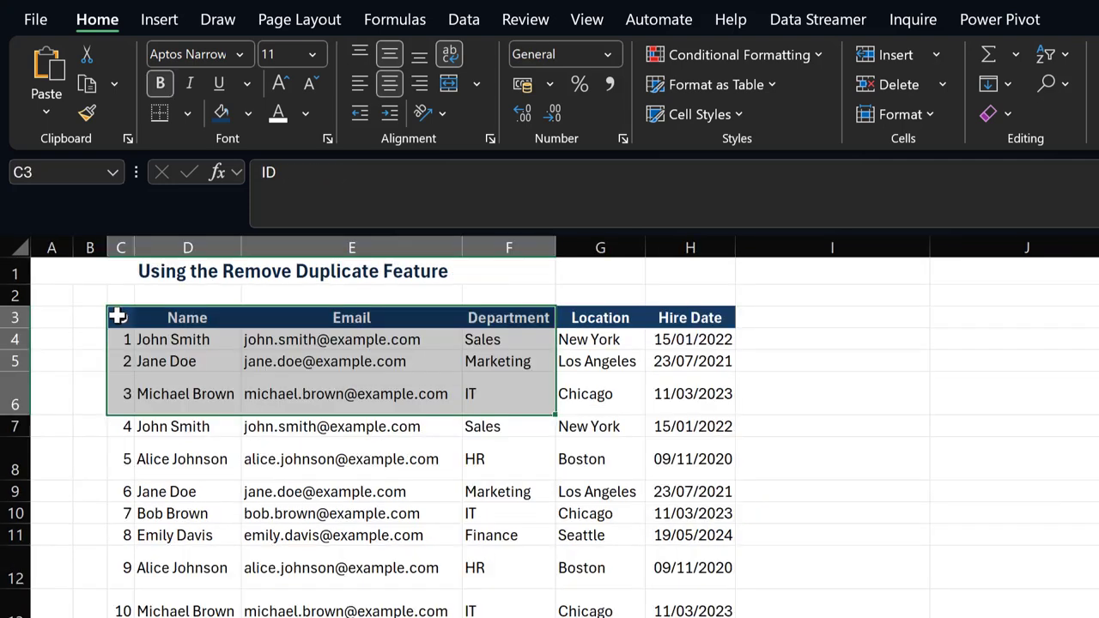
Step: Highlight duplicate values in C3:H13 with Light Red Fill with Dark Red Text
{"action": "left_click_drag", "start_coordinate": [117, 316], "coordinate": [674, 596]}
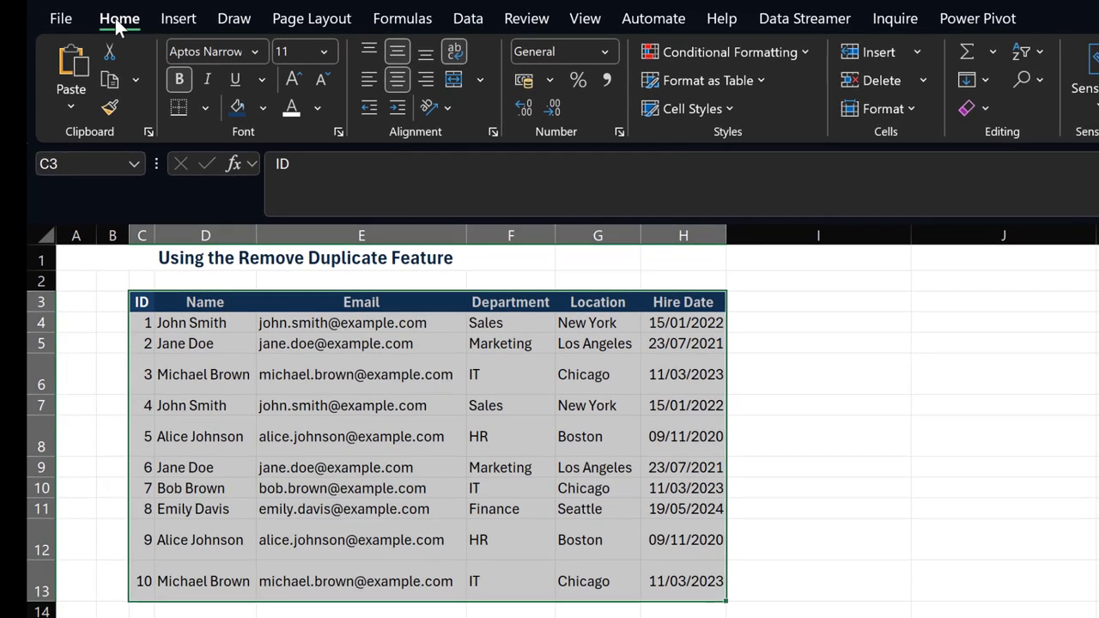
{"action": "left_click", "coordinate": [782, 53]}
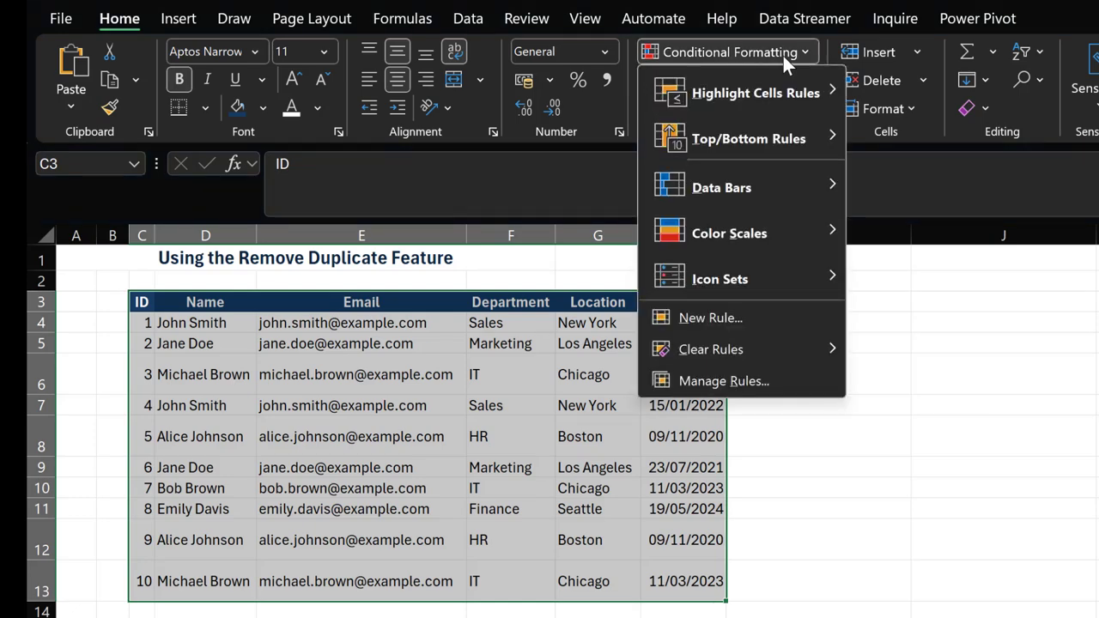
{"action": "mouse_move", "coordinate": [776, 91]}
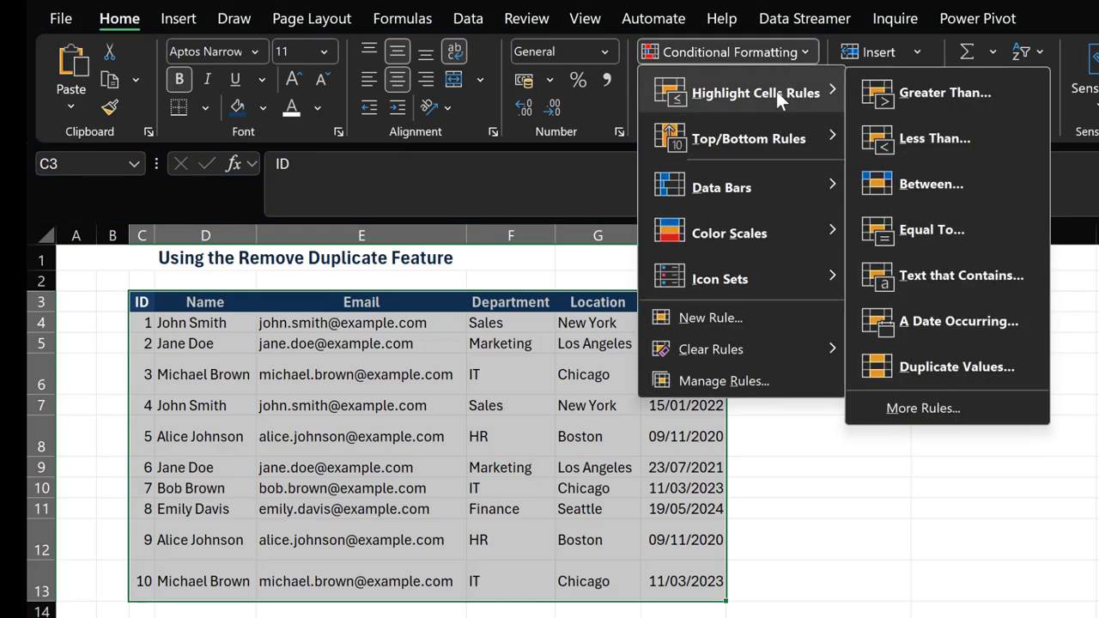
{"action": "left_click", "coordinate": [948, 362]}
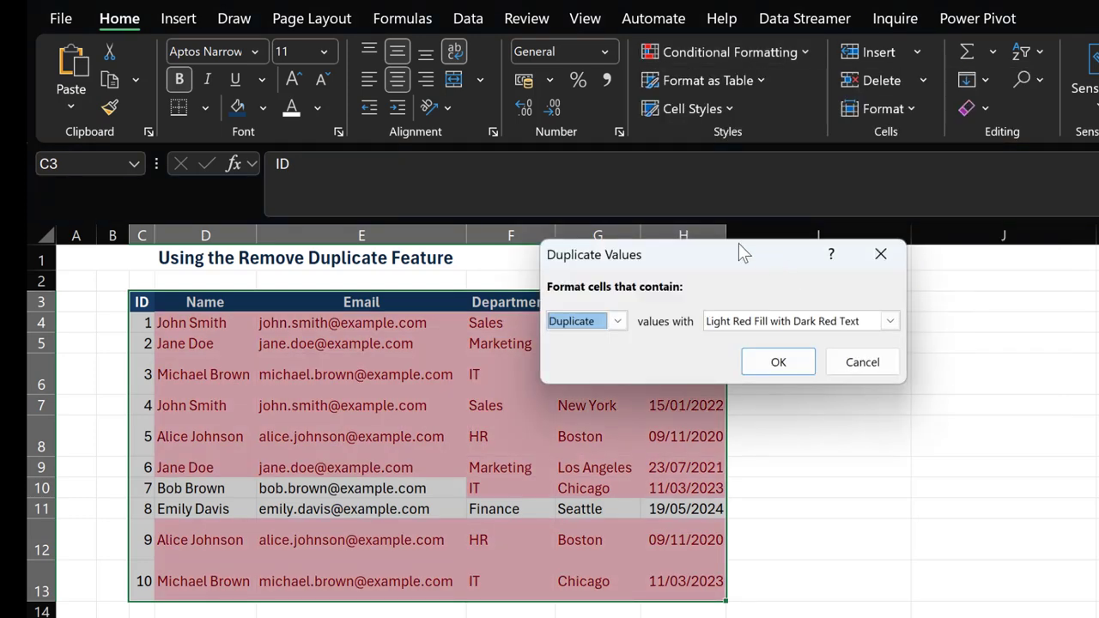
{"action": "left_click_drag", "start_coordinate": [684, 249], "coordinate": [971, 269]}
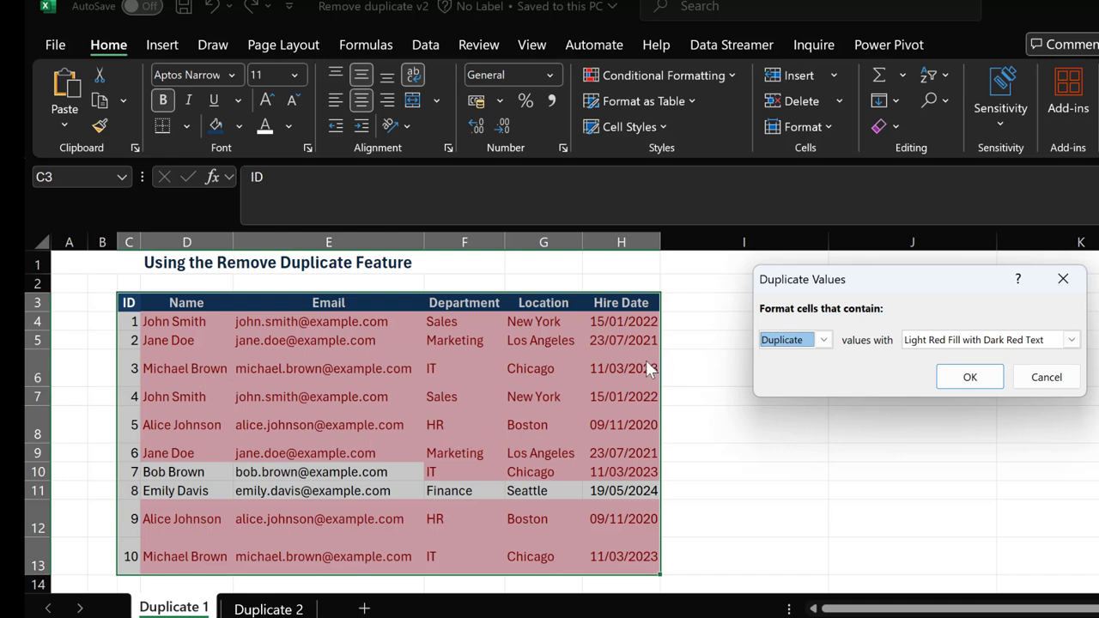
Step: Cancel the duplicate highlight, reselect the staff table from the ID header, and launch Data > Remove Duplicates
{"action": "left_click", "coordinate": [1063, 281]}
{"action": "left_click", "coordinate": [770, 342]}
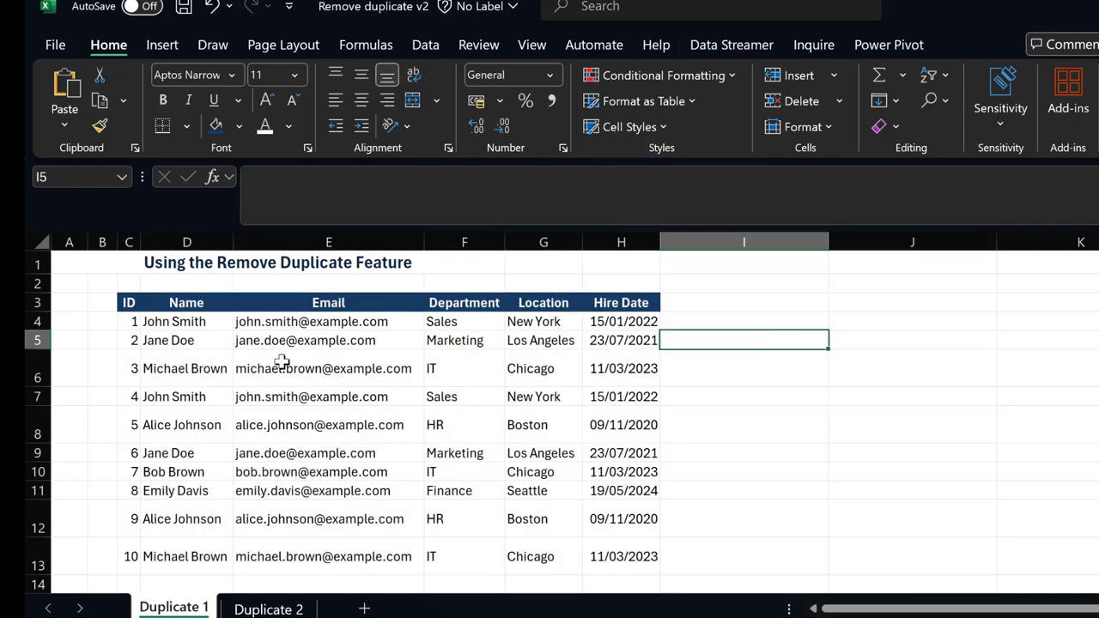
{"action": "left_click_drag", "start_coordinate": [129, 302], "coordinate": [612, 557]}
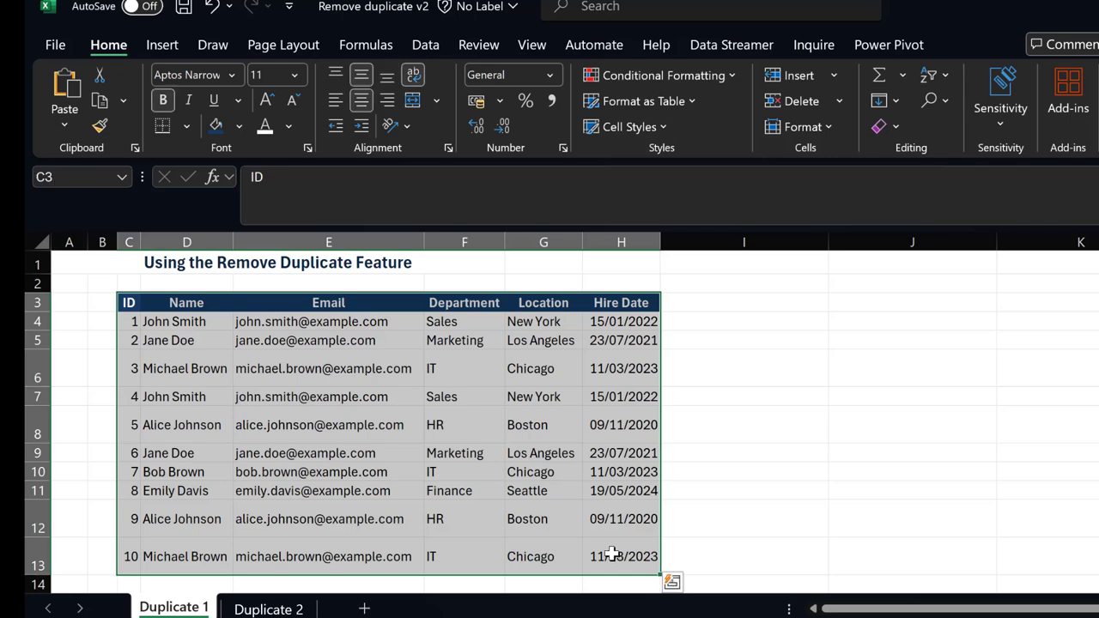
{"action": "left_click", "coordinate": [432, 44]}
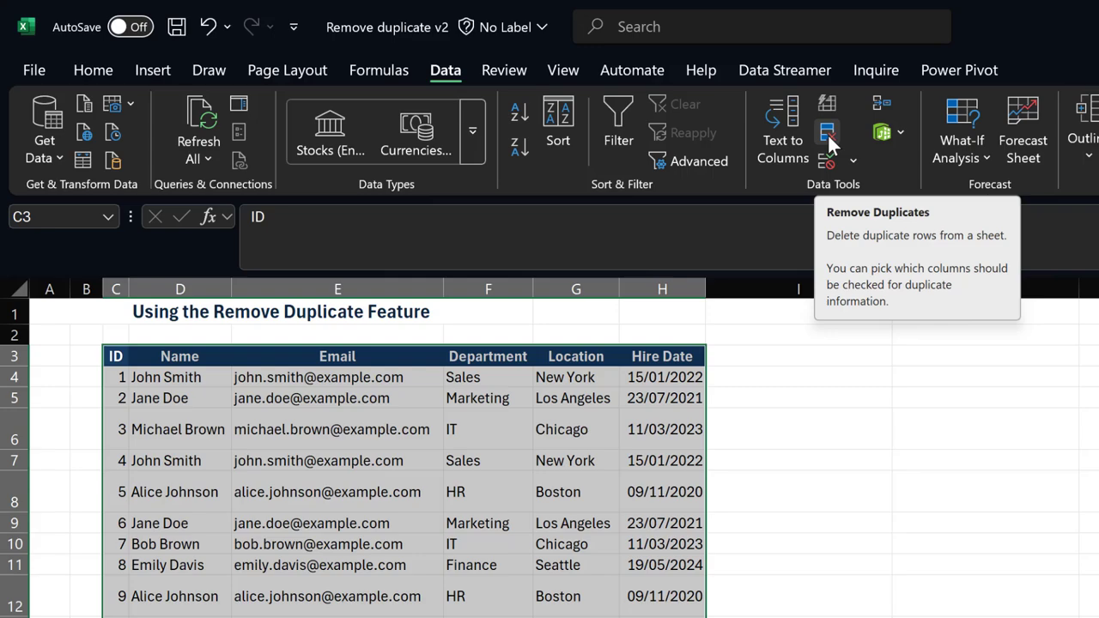
{"action": "left_click", "coordinate": [829, 139]}
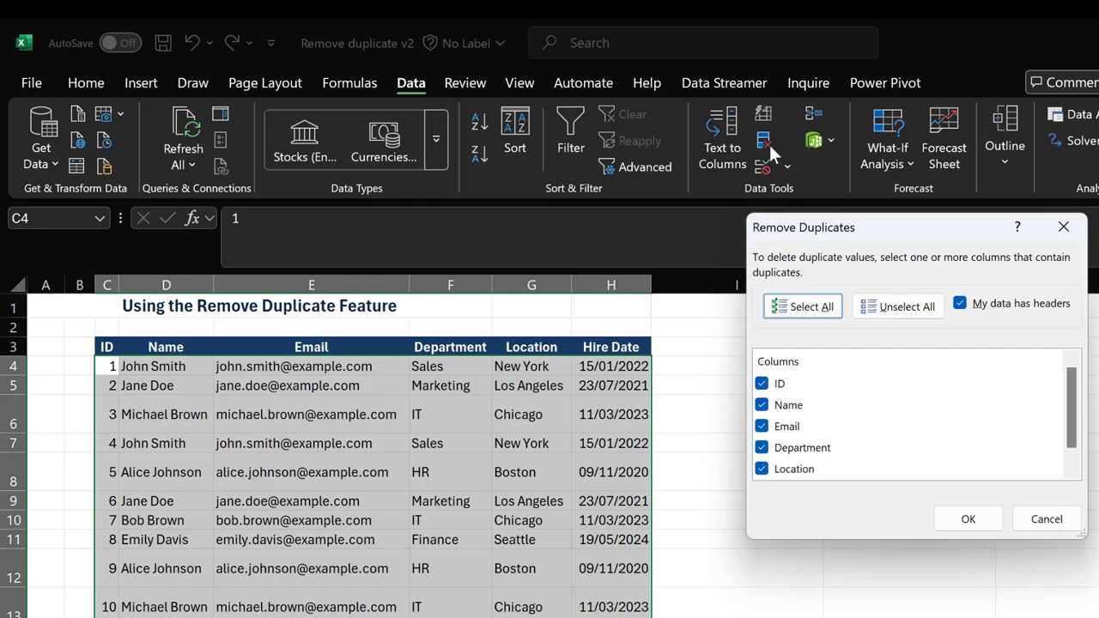
Step: Untick ID and remove duplicates, deleting 4 rows to leave 6 unique staff records
{"action": "left_click_drag", "start_coordinate": [897, 238], "coordinate": [858, 248]}
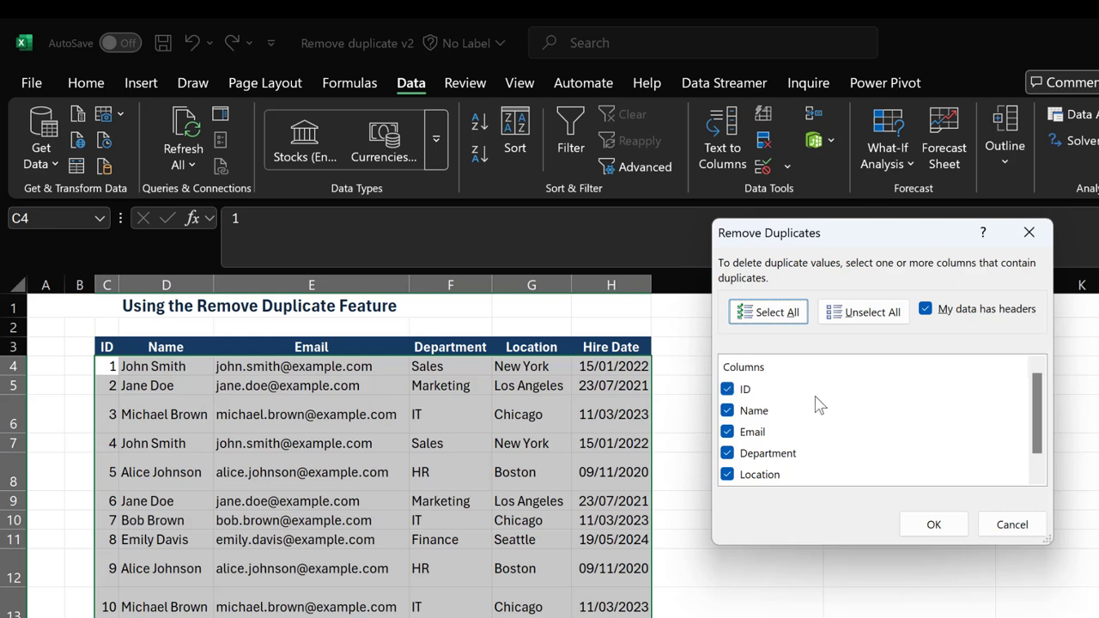
{"action": "left_click", "coordinate": [727, 390]}
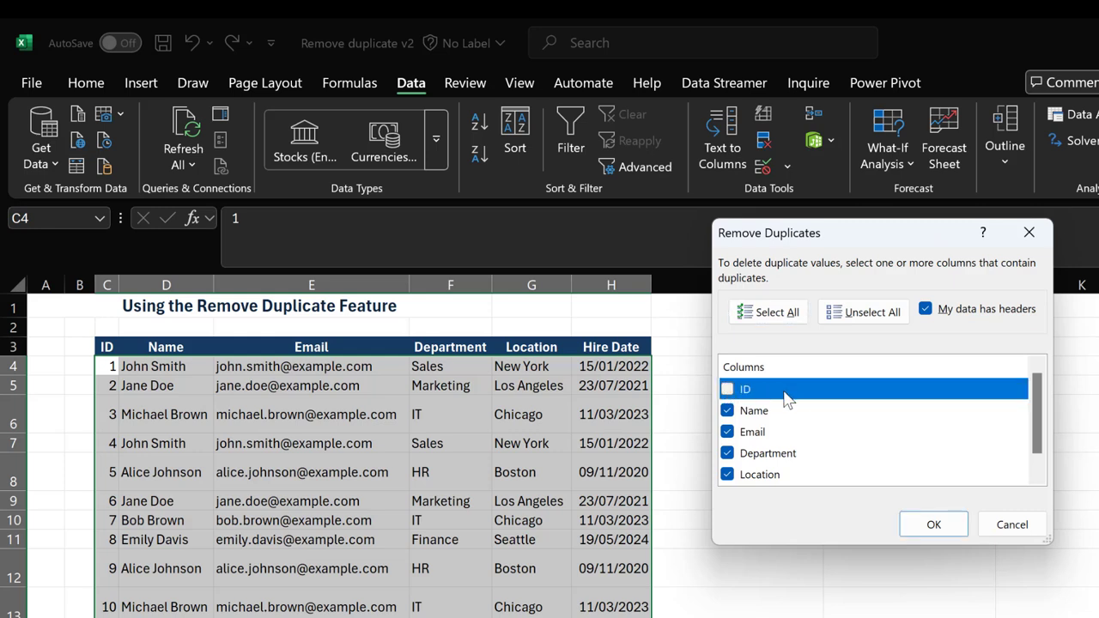
{"action": "scroll", "coordinate": [799, 421], "scroll_direction": "down", "scroll_amount": 1}
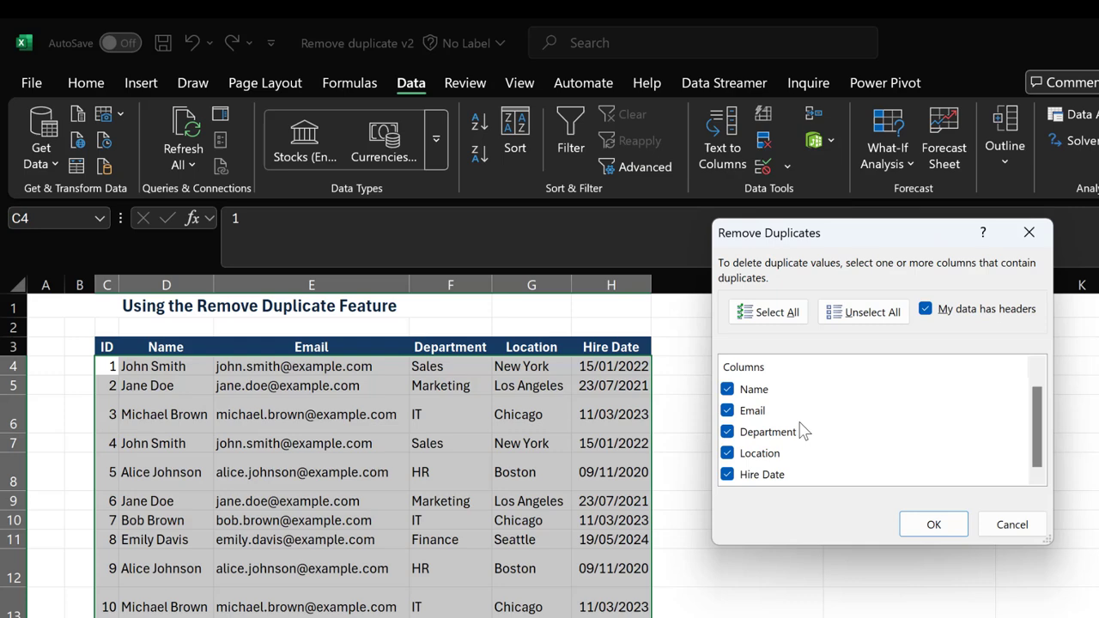
{"action": "scroll", "coordinate": [800, 429], "scroll_direction": "up", "scroll_amount": 1}
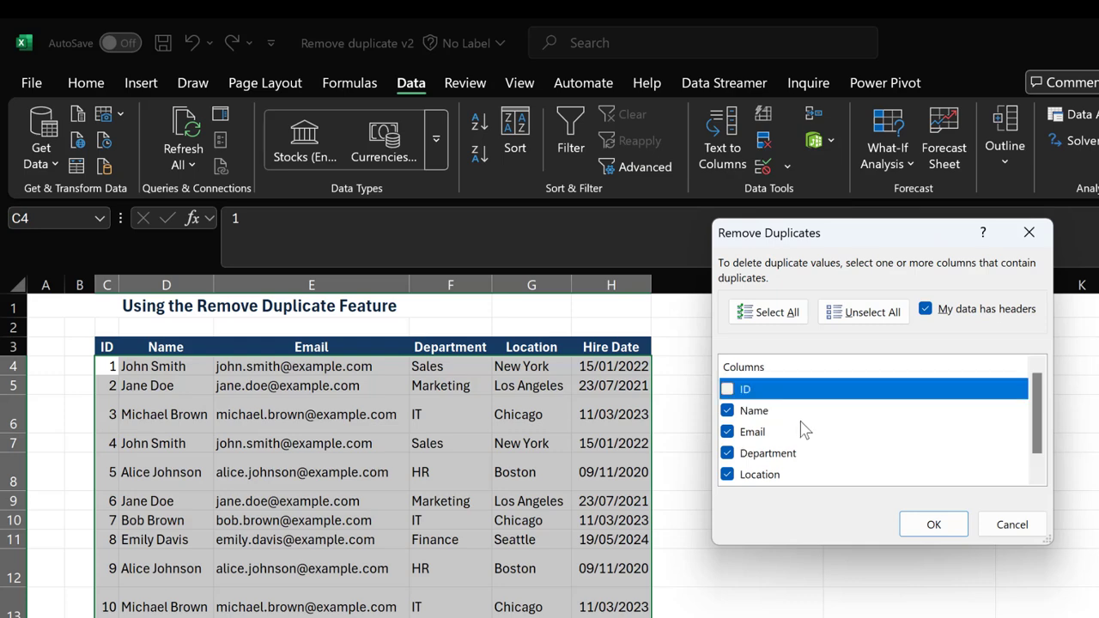
{"action": "left_click", "coordinate": [933, 519]}
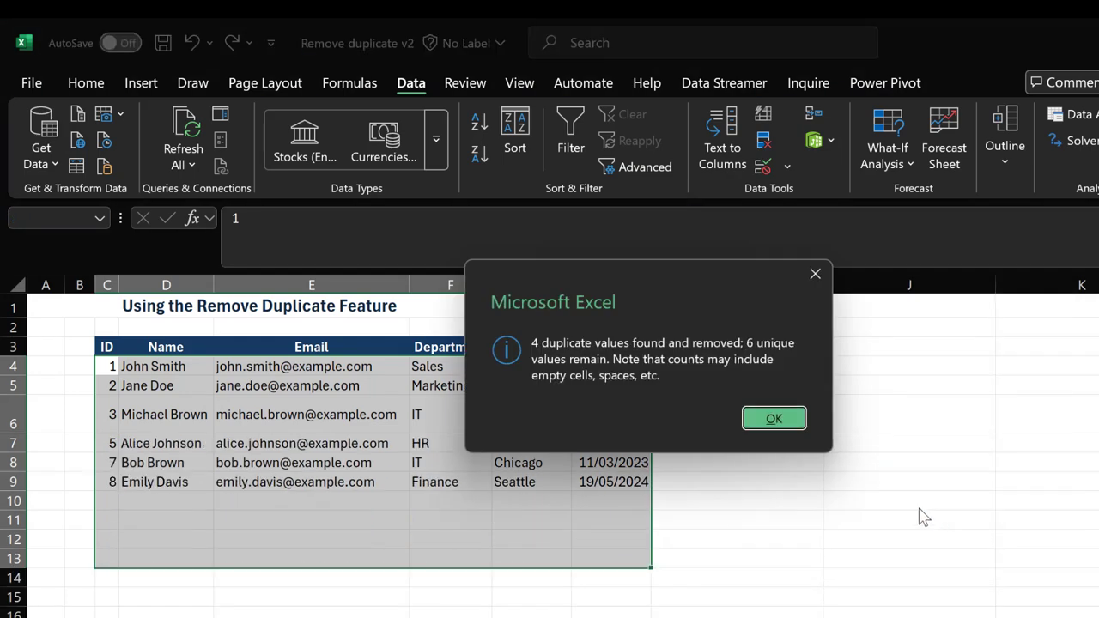
Step: Close the removal summary, deselect the table, and go to the product sheet with Ctrl+Page Down
{"action": "left_click_drag", "start_coordinate": [653, 306], "coordinate": [656, 323]}
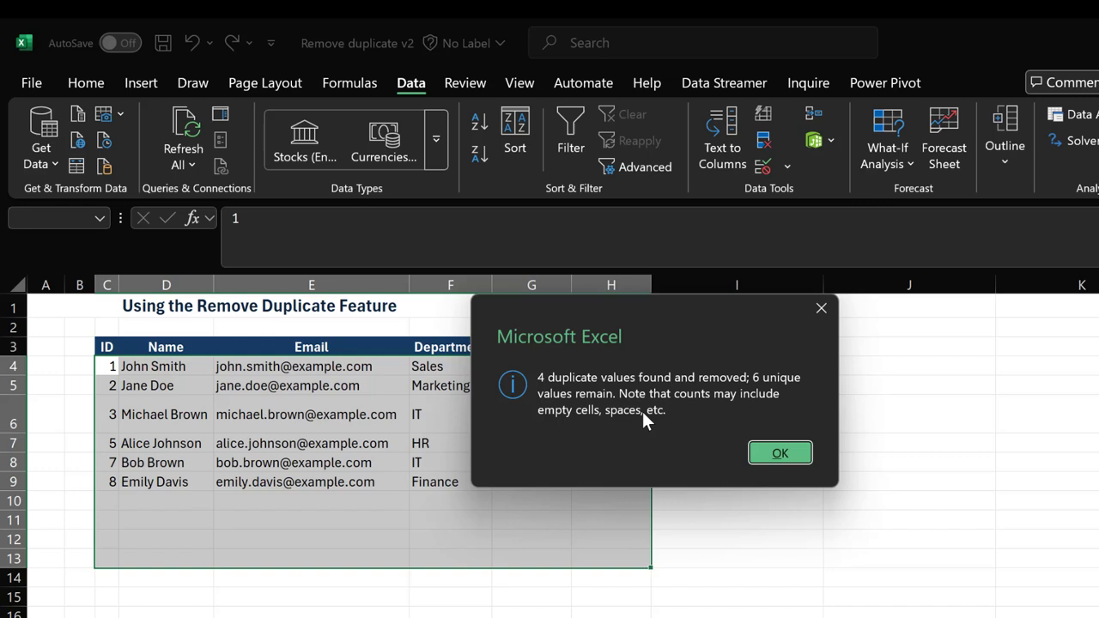
{"action": "left_click", "coordinate": [784, 453]}
{"action": "left_click", "coordinate": [719, 446]}
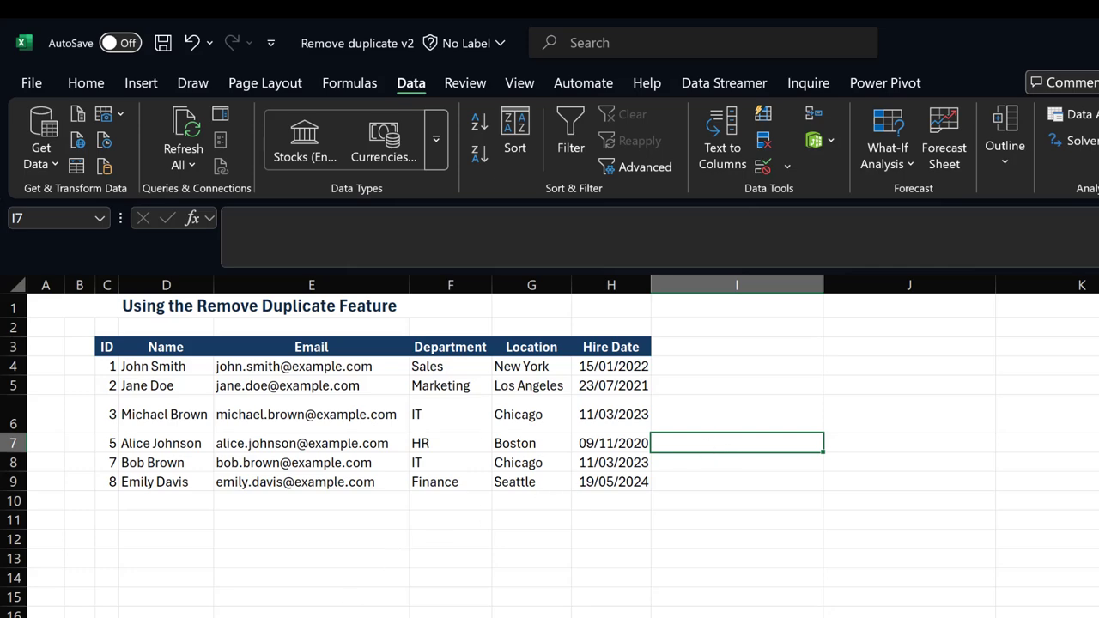
{"action": "key", "text": "ctrl+Page_Down"}
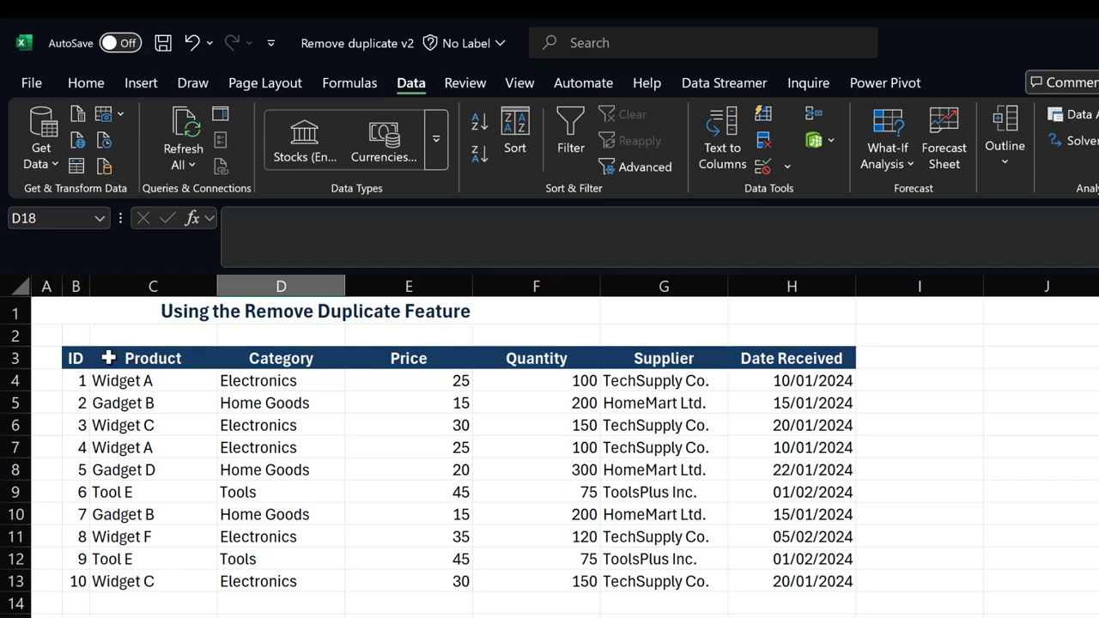
{"action": "left_click", "coordinate": [167, 360]}
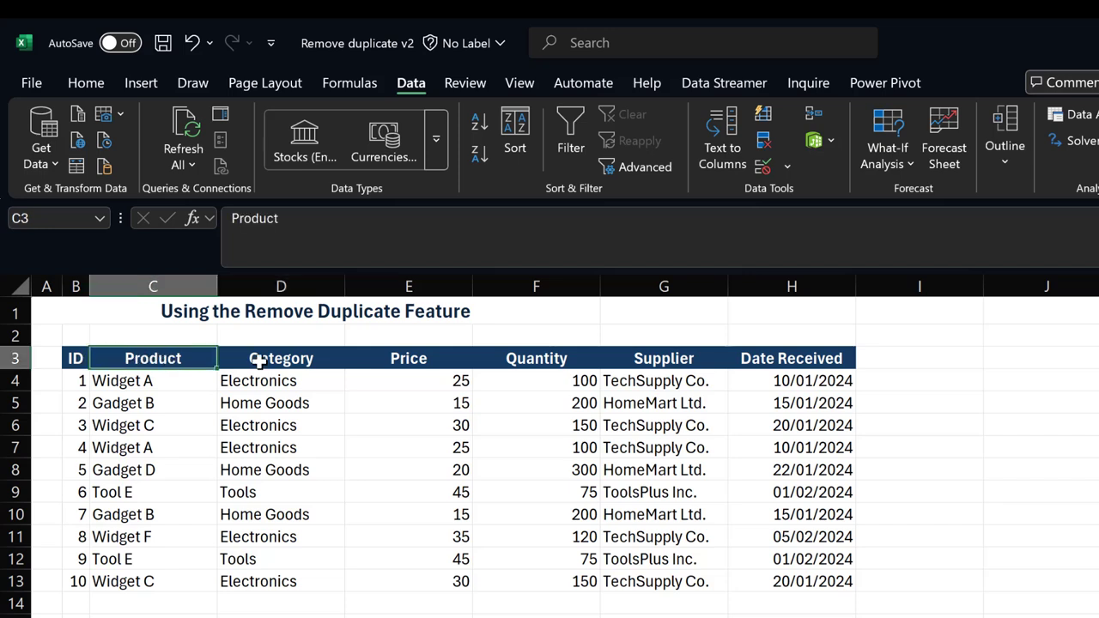
{"action": "left_click", "coordinate": [150, 381]}
{"action": "left_click", "coordinate": [255, 385]}
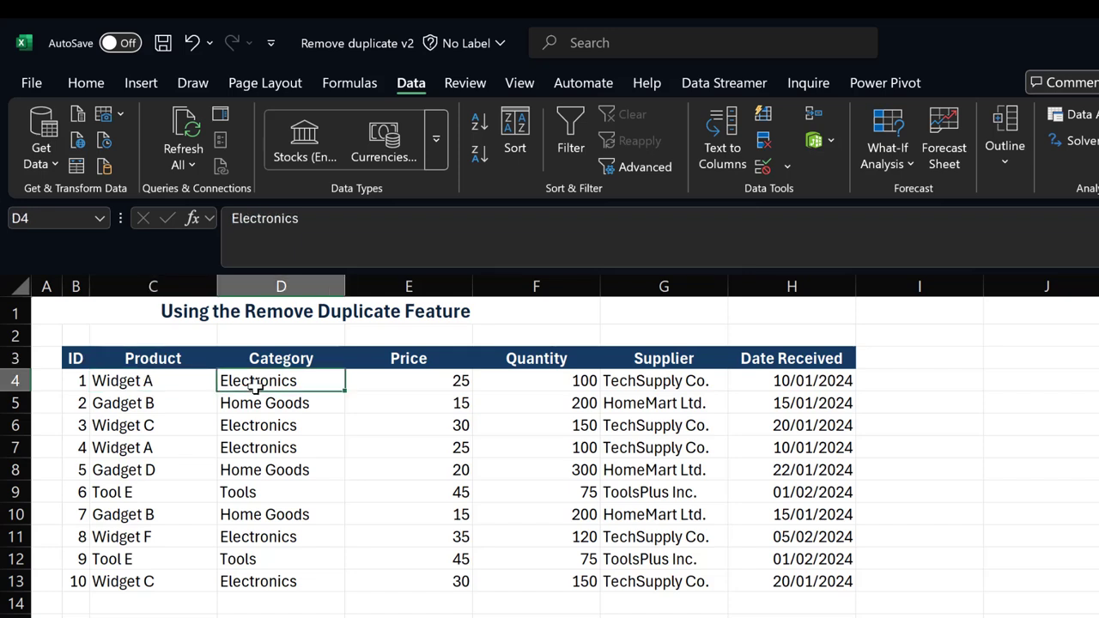
{"action": "left_click", "coordinate": [146, 448]}
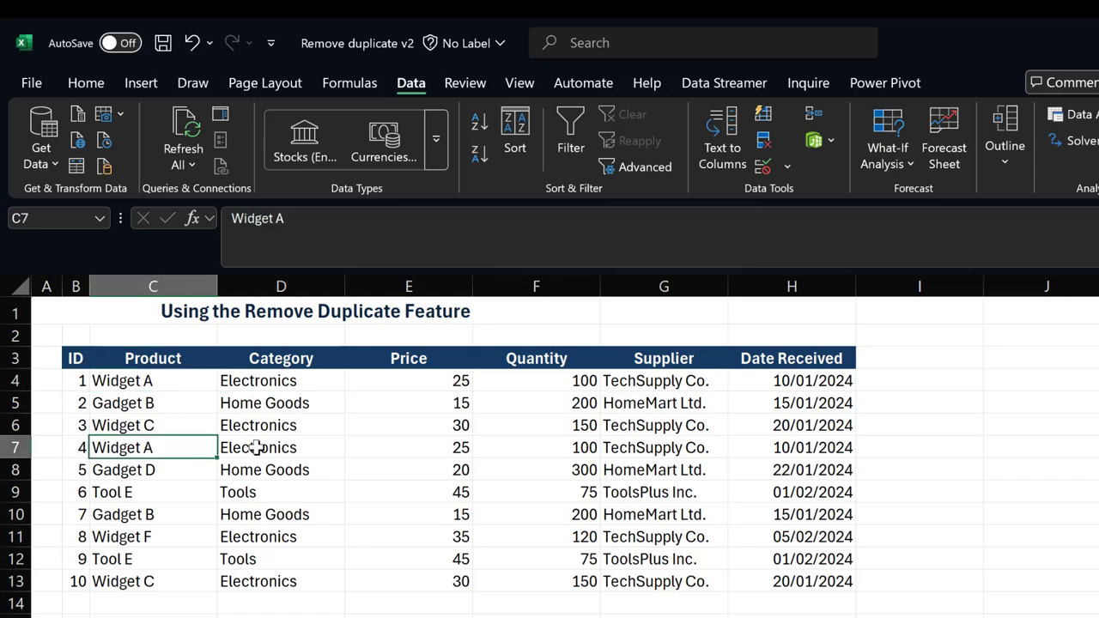
{"action": "left_click", "coordinate": [273, 446]}
{"action": "left_click", "coordinate": [442, 379]}
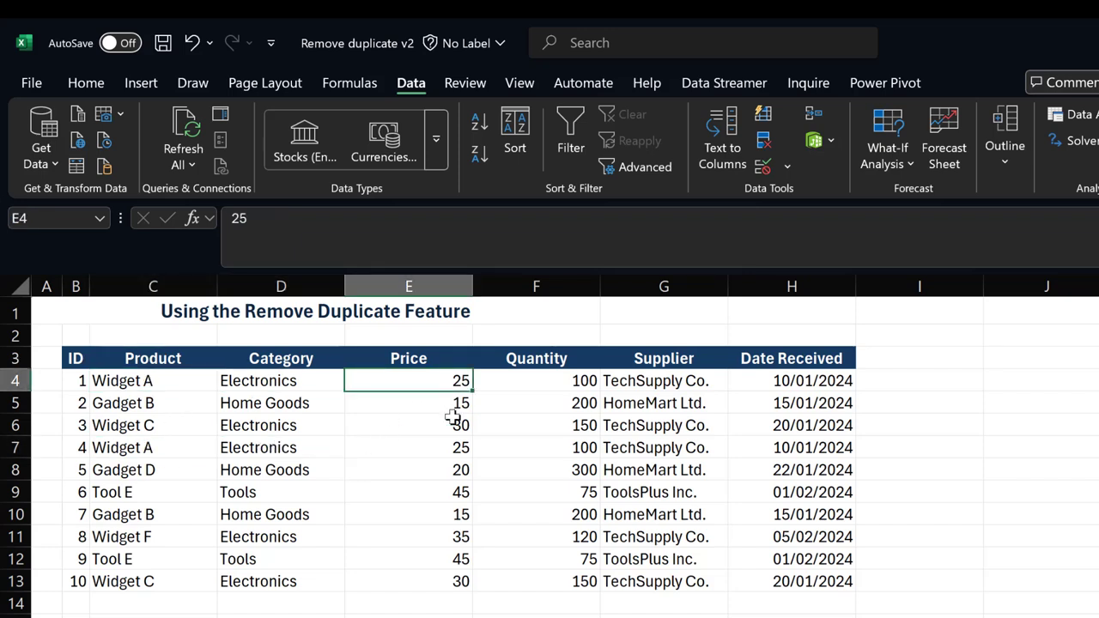
{"action": "left_click", "coordinate": [451, 468]}
{"action": "left_click", "coordinate": [567, 381]}
{"action": "left_click", "coordinate": [572, 448]}
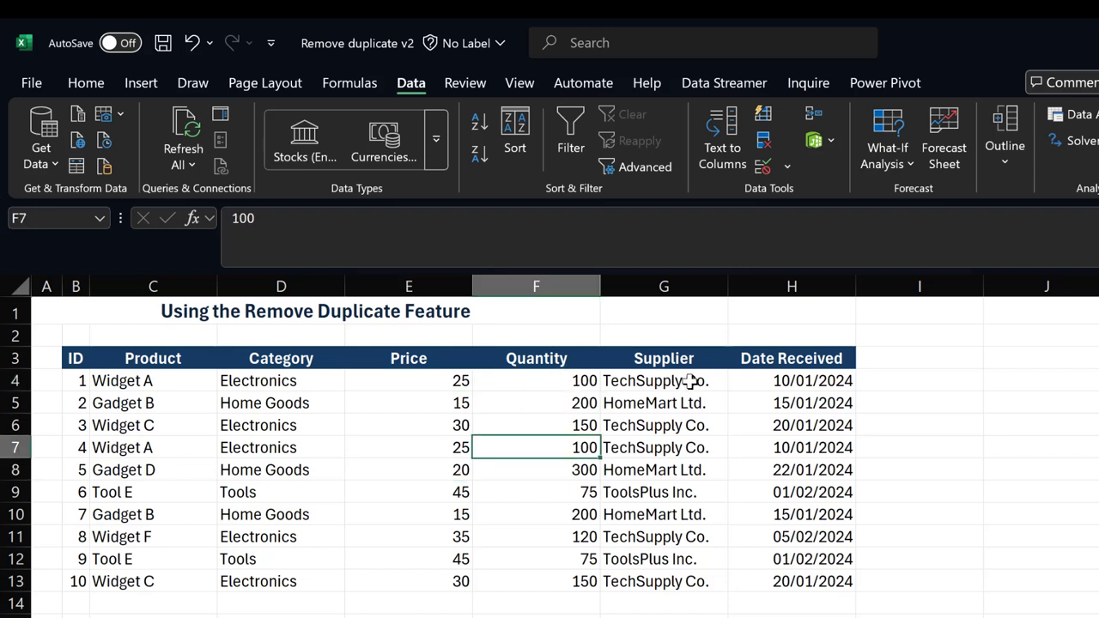
{"action": "left_click", "coordinate": [692, 380]}
{"action": "left_click", "coordinate": [693, 448]}
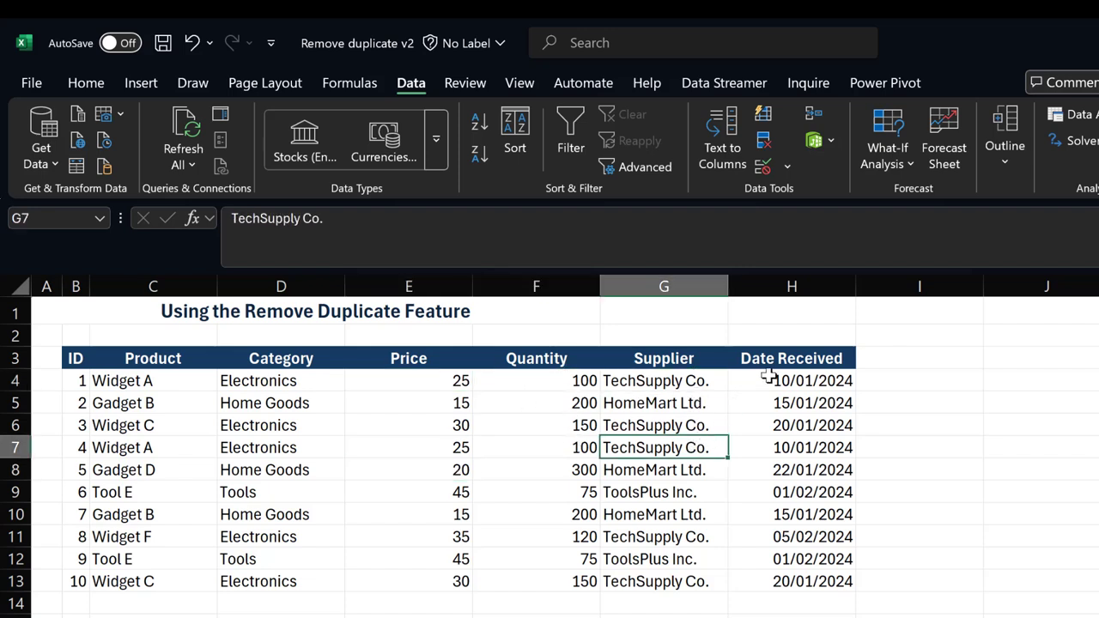
{"action": "left_click", "coordinate": [779, 443]}
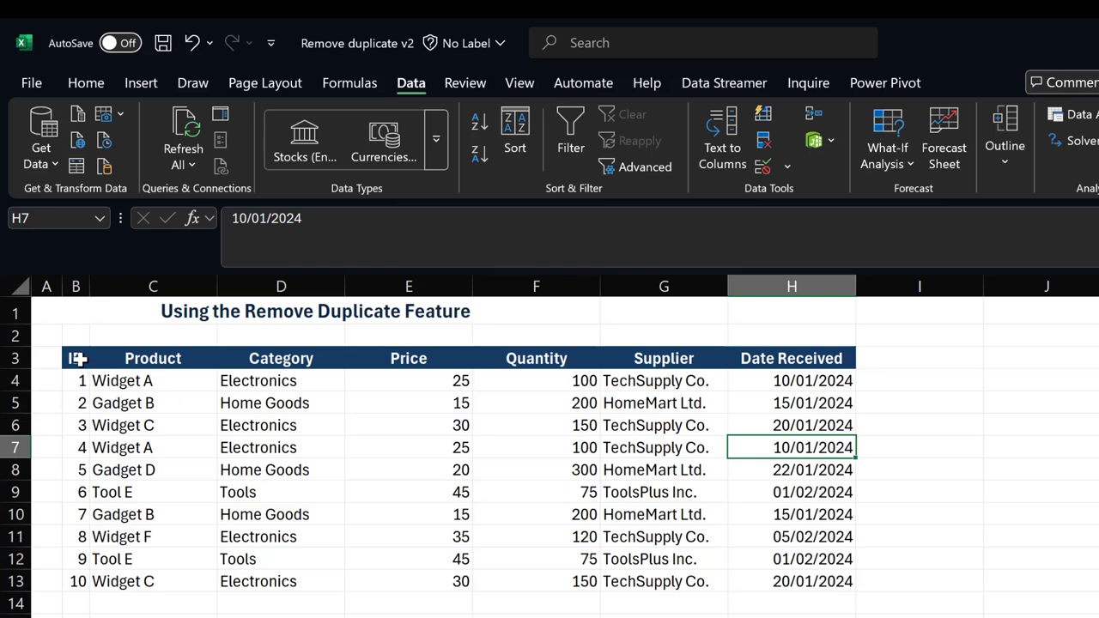
Step: Select B3:H13 and remove duplicates with ID unticked, deleting 4 product rows
{"action": "left_click_drag", "start_coordinate": [75, 358], "coordinate": [767, 581]}
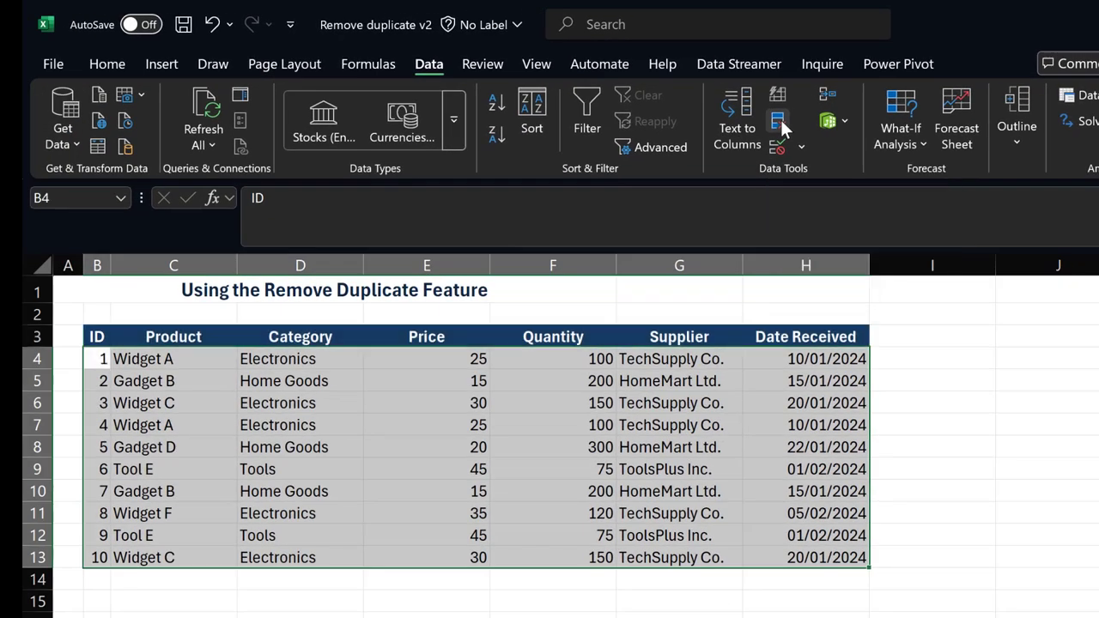
{"action": "left_click", "coordinate": [779, 124]}
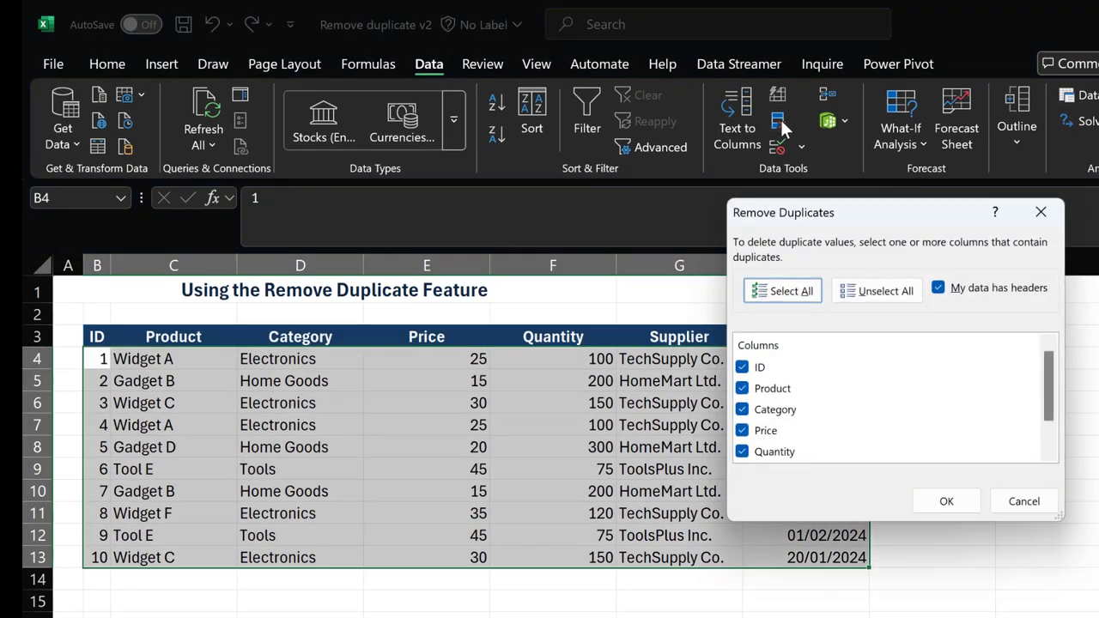
{"action": "left_click", "coordinate": [742, 368]}
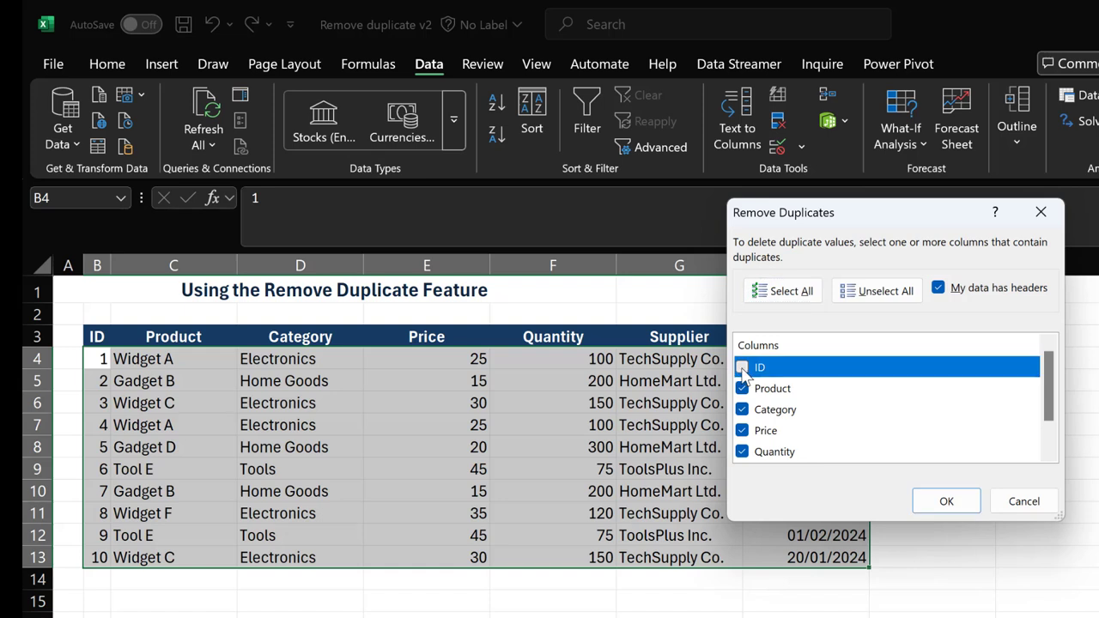
{"action": "scroll", "coordinate": [859, 397], "scroll_direction": "down", "scroll_amount": 1}
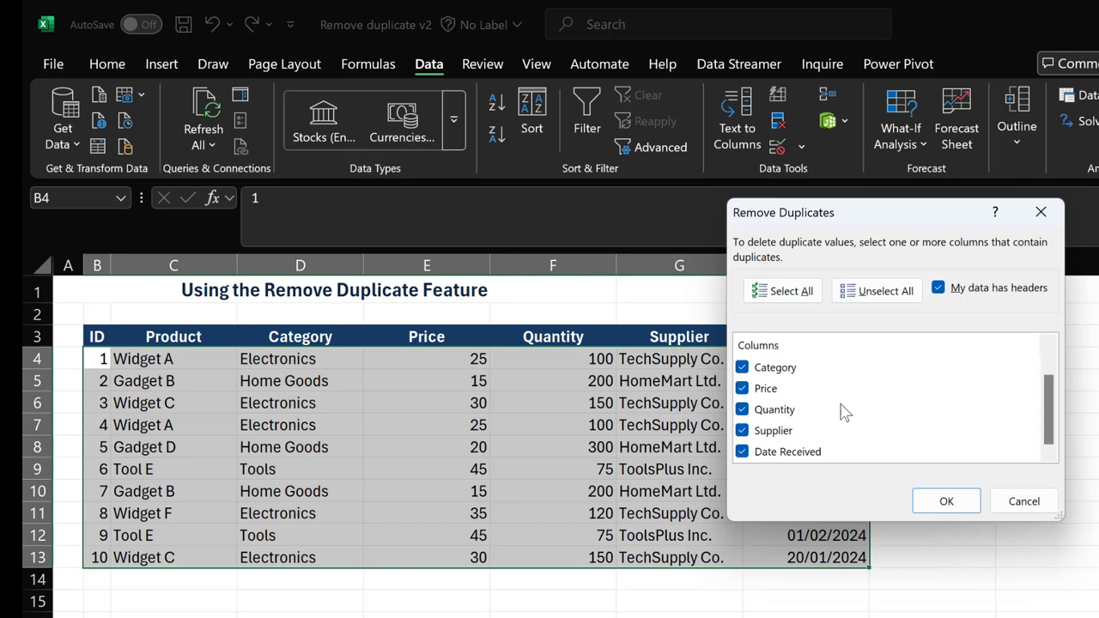
{"action": "scroll", "coordinate": [845, 412], "scroll_direction": "up", "scroll_amount": 1}
{"action": "scroll", "coordinate": [845, 413], "scroll_direction": "down", "scroll_amount": 1}
{"action": "left_click", "coordinate": [941, 505]}
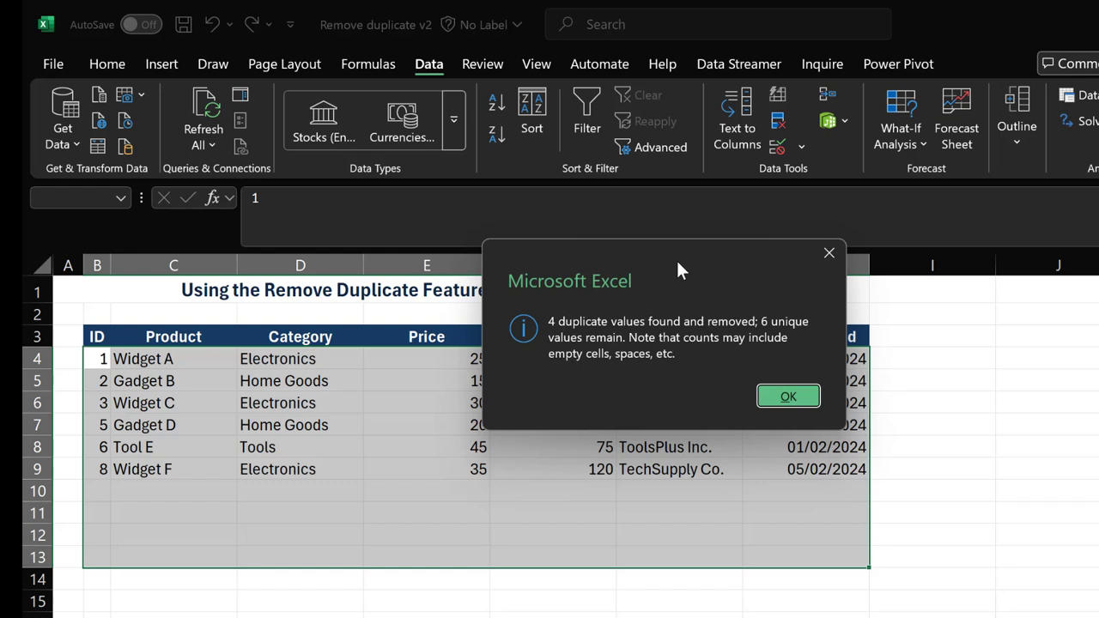
Step: Close the summary and deselect, showing six products with IDs 1, 2, 3, 5, 6, 8
{"action": "left_click_drag", "start_coordinate": [678, 262], "coordinate": [676, 304]}
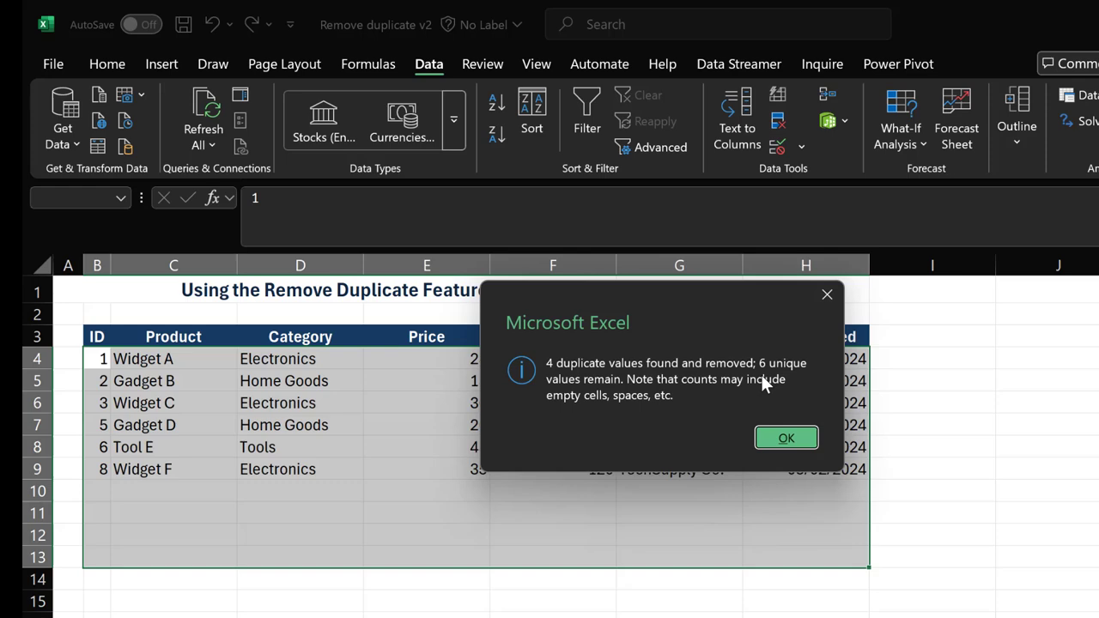
{"action": "left_click", "coordinate": [784, 440]}
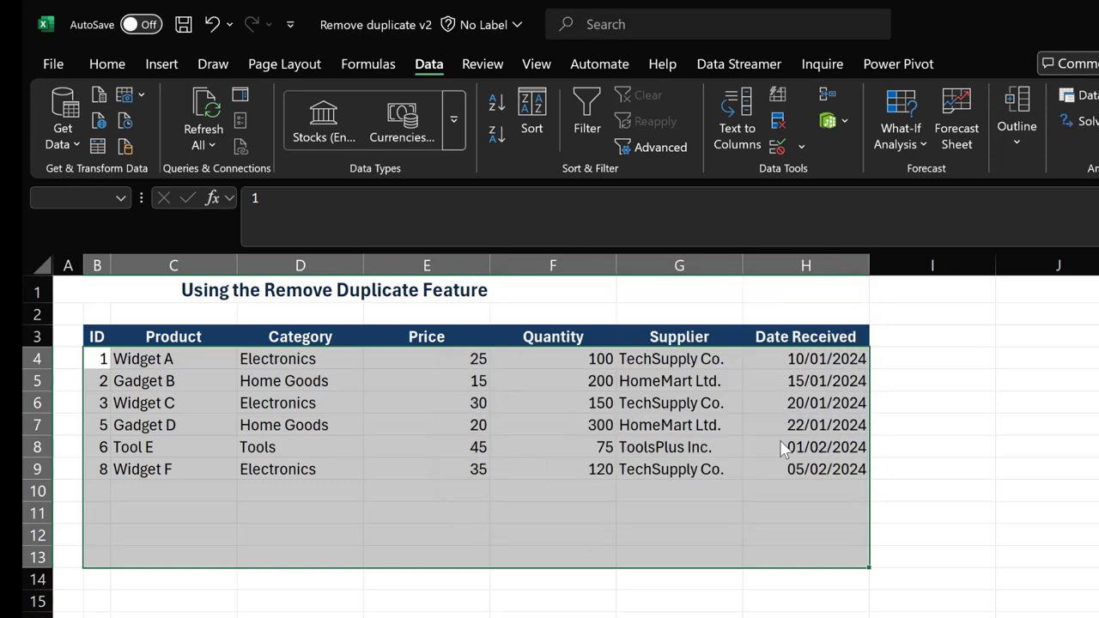
{"action": "left_click", "coordinate": [684, 509]}
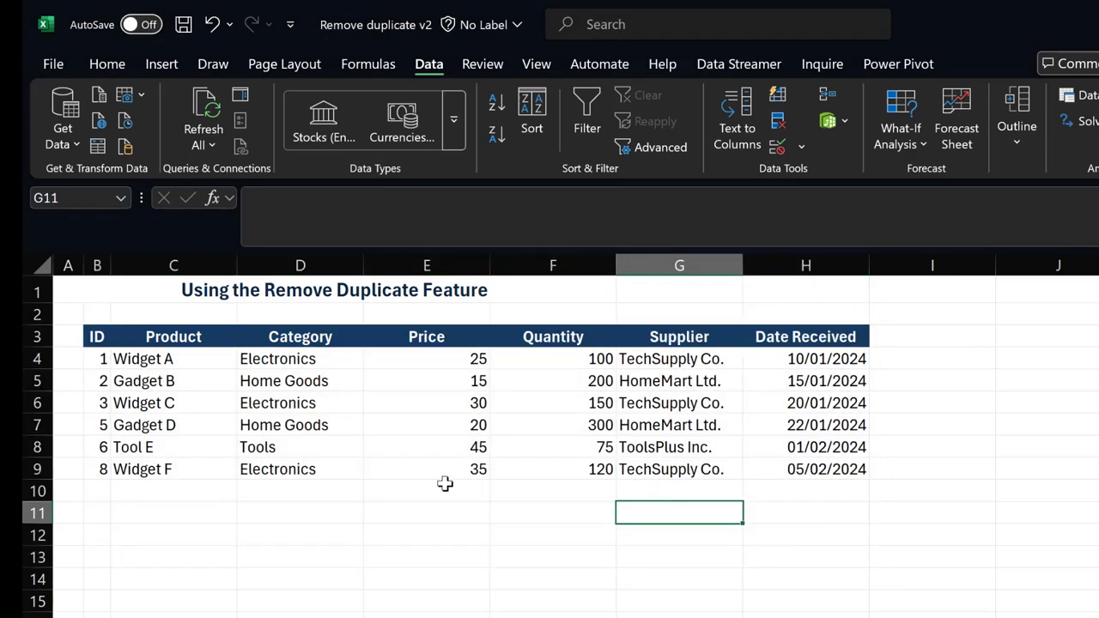
{"action": "scroll", "coordinate": [445, 483], "scroll_direction": "down", "scroll_amount": 1}
{"action": "scroll", "coordinate": [445, 484], "scroll_direction": "up", "scroll_amount": 1}
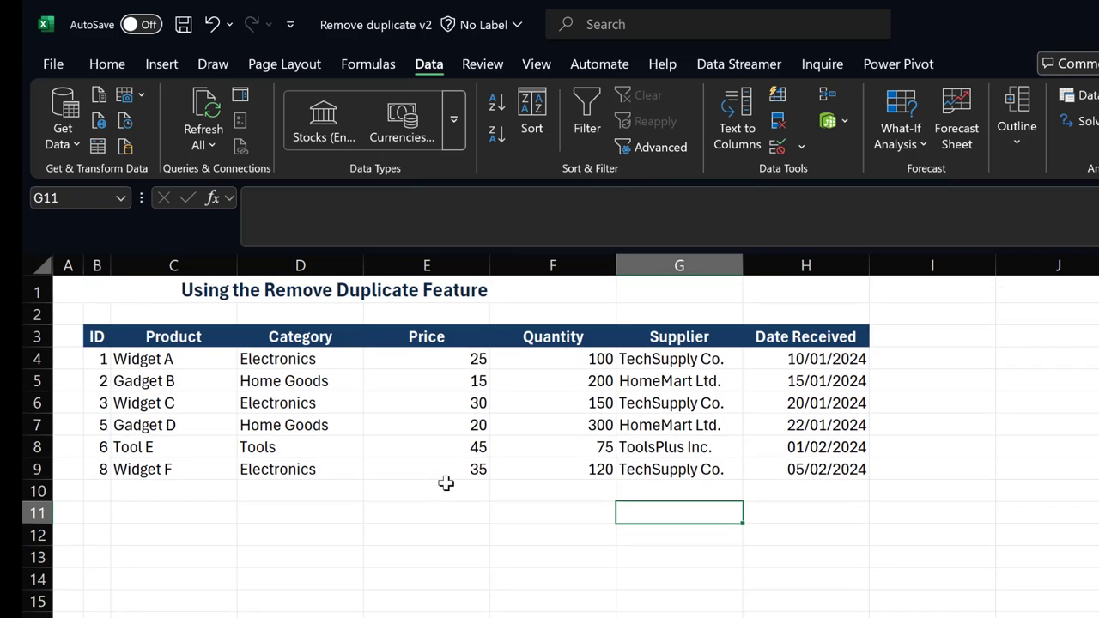